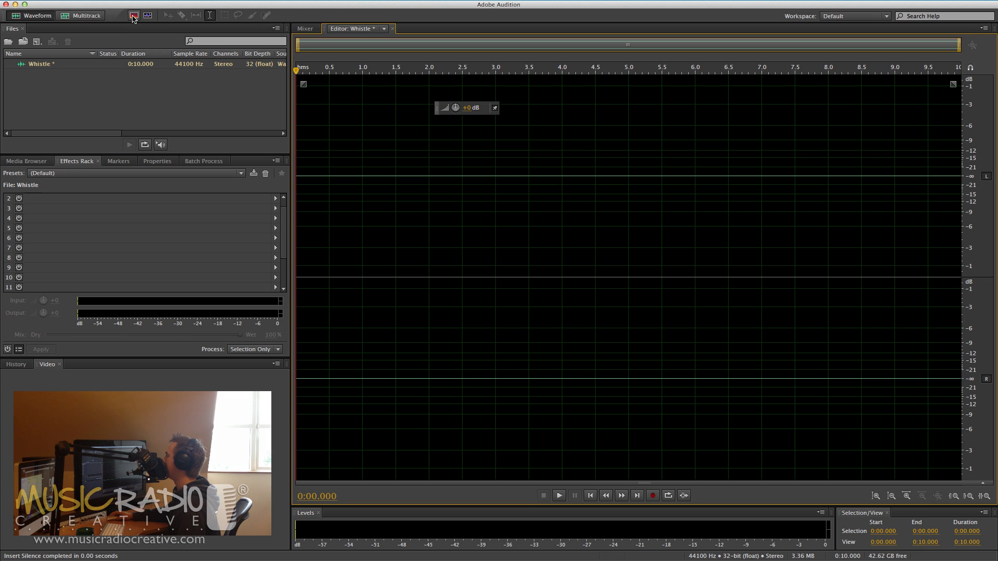
- Turn on the spectral frequency display beneath the empty Whistle file's waveform
click(133, 17)
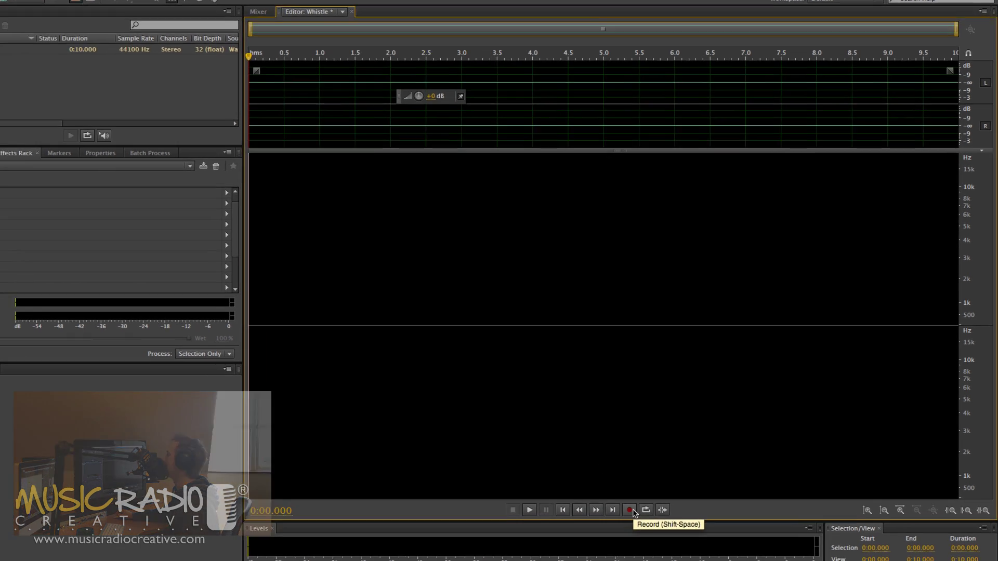
- Record about five seconds of short whistled notes, then set the playhead at 5.5 s
click(656, 496)
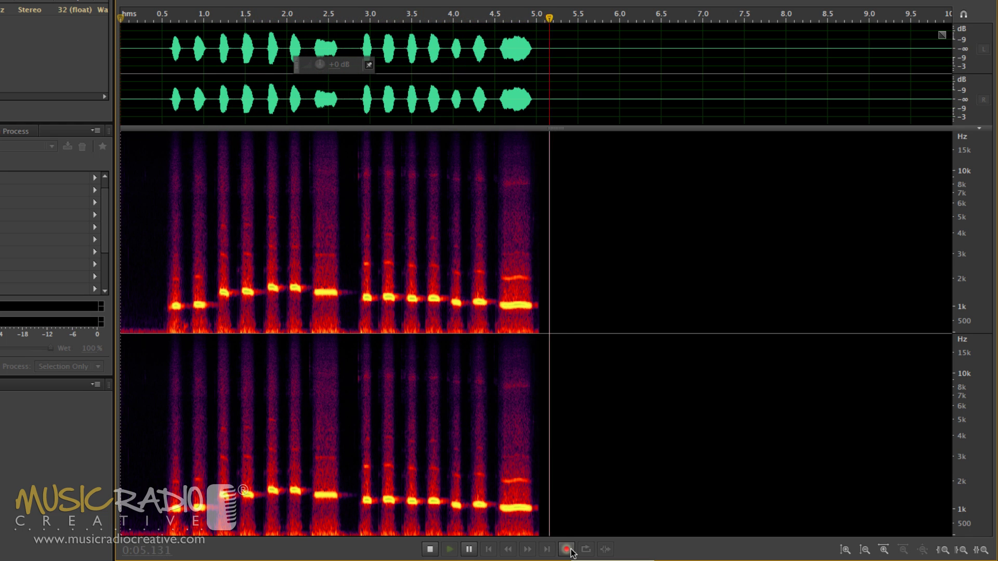
click(568, 550)
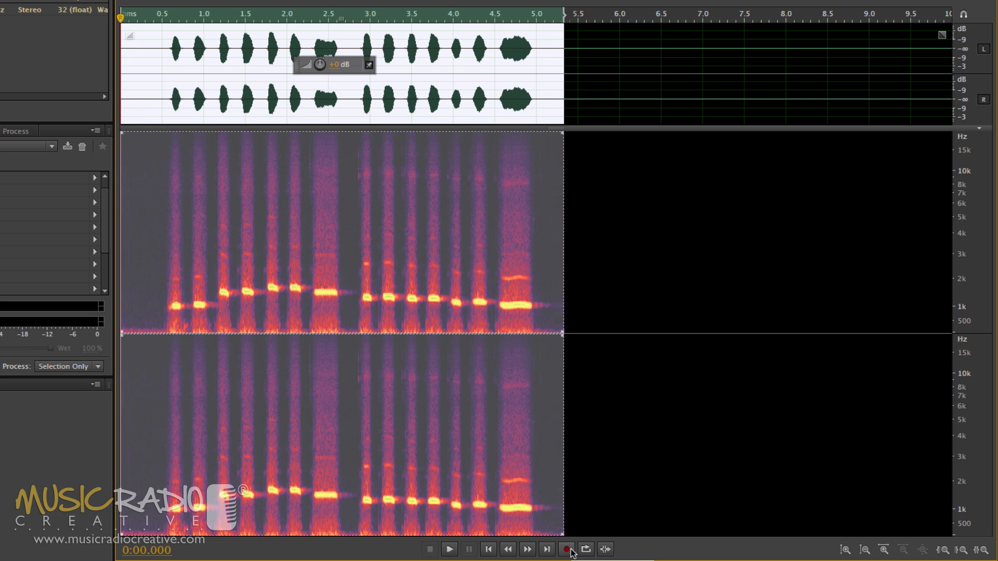
click(579, 243)
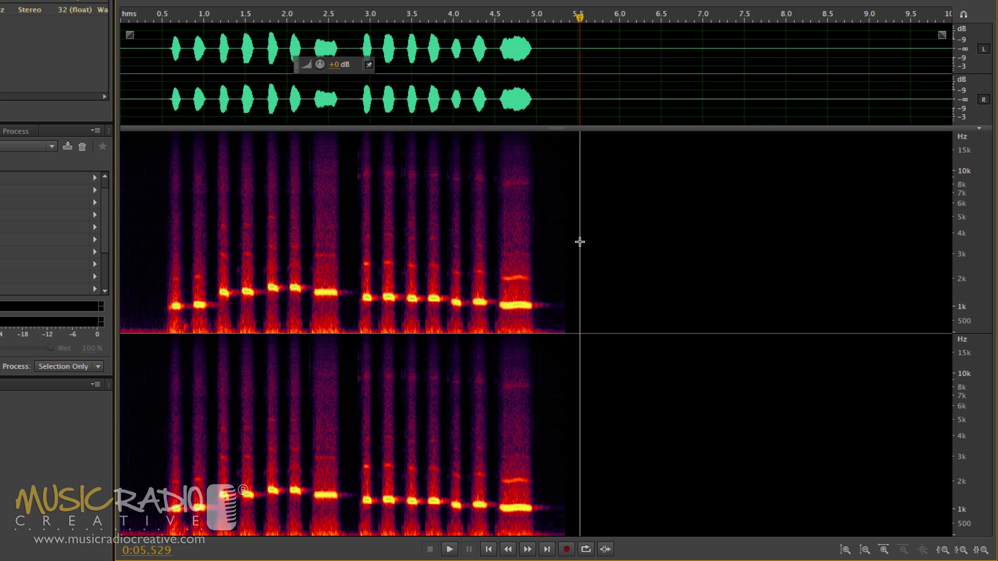
- Record a long sliding whistle from 5.5 s, lengthening the file to about 10.9 s
click(565, 549)
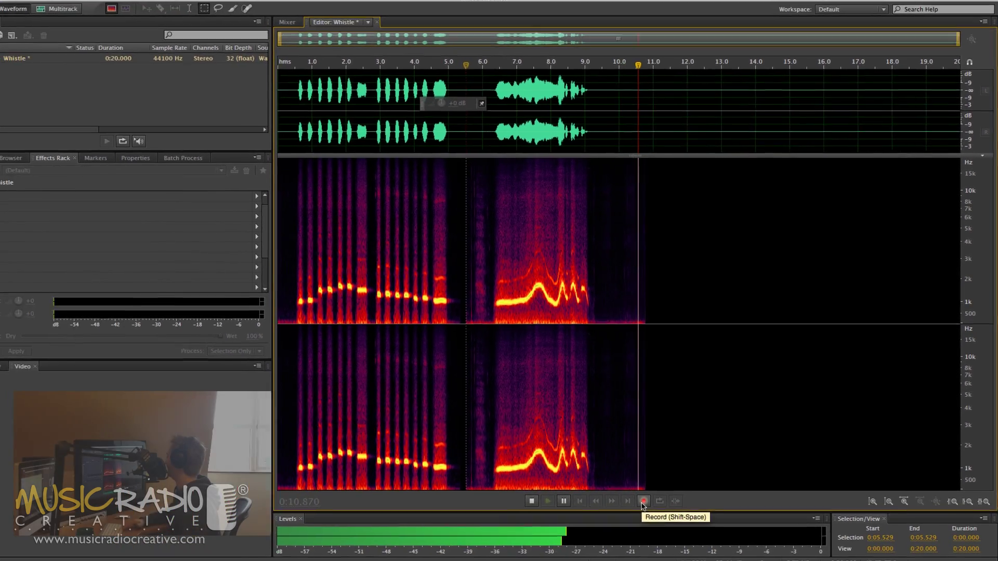
click(642, 503)
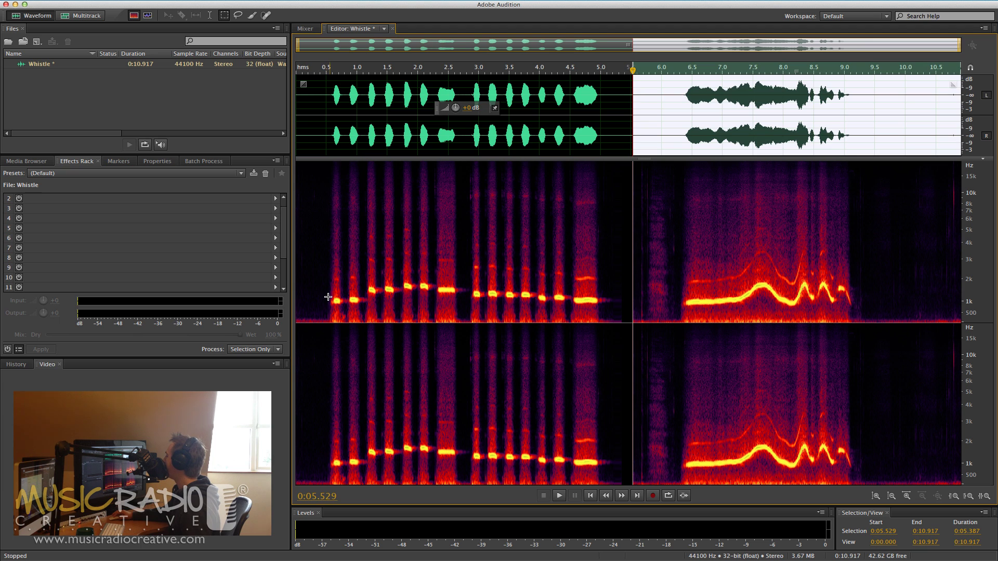
- Marquee-select and delete the whistle notes near 0.5 and 2.4 seconds
drag(330, 297, 341, 306)
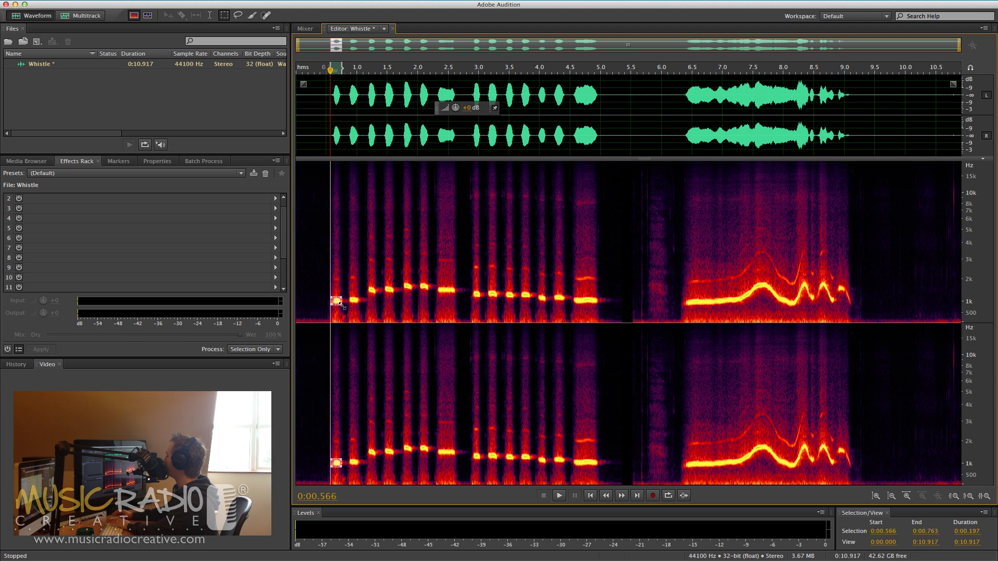
key(Delete)
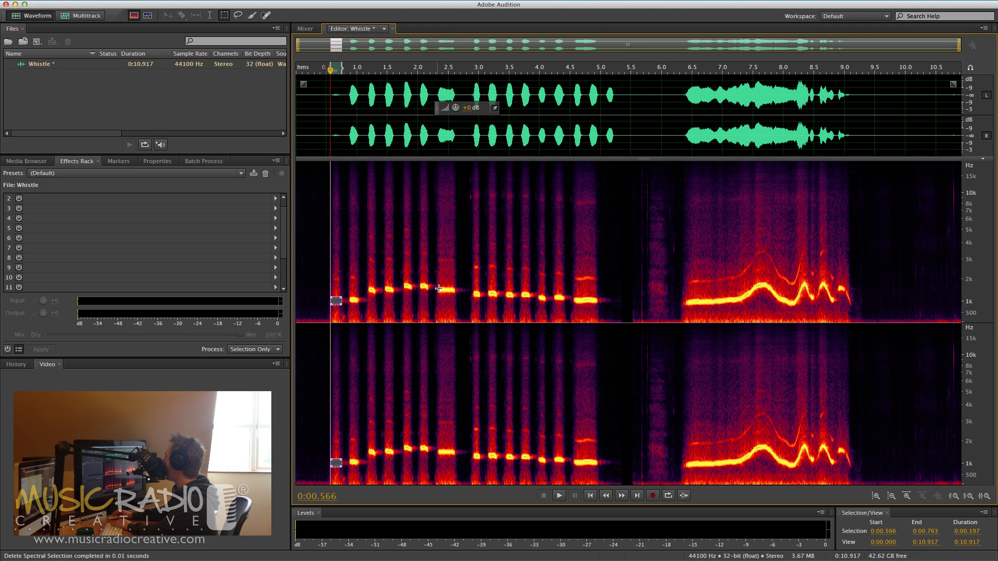
drag(437, 286, 458, 296)
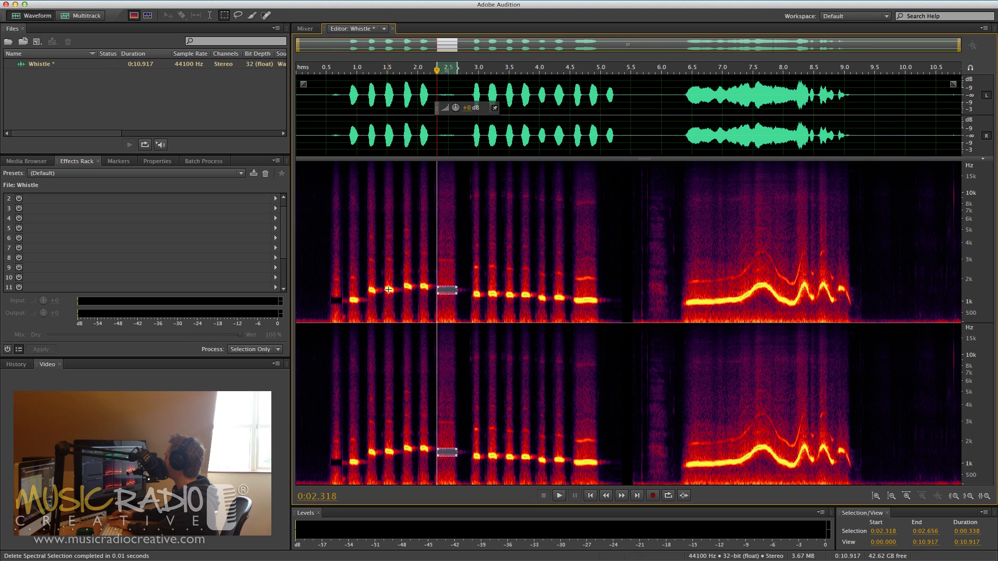
drag(379, 285, 400, 296)
key(Delete)
- Play the edited recording back from near the start, then stop playback
click(324, 288)
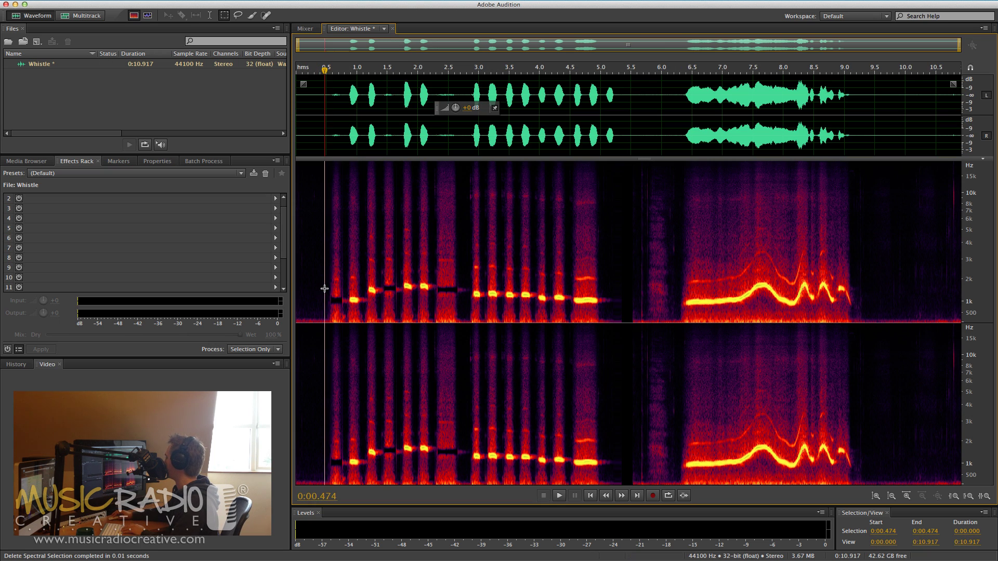
key(space)
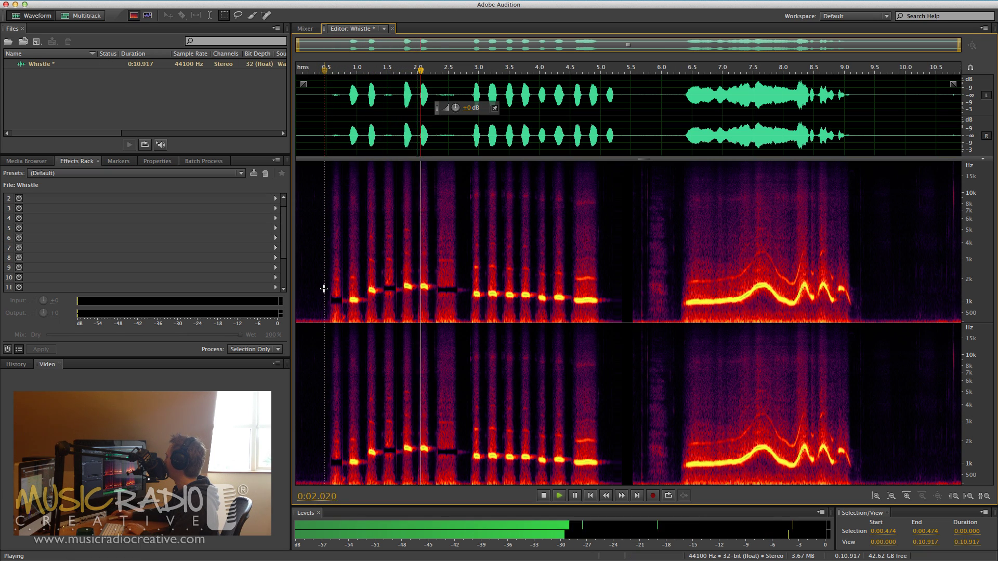
key(space)
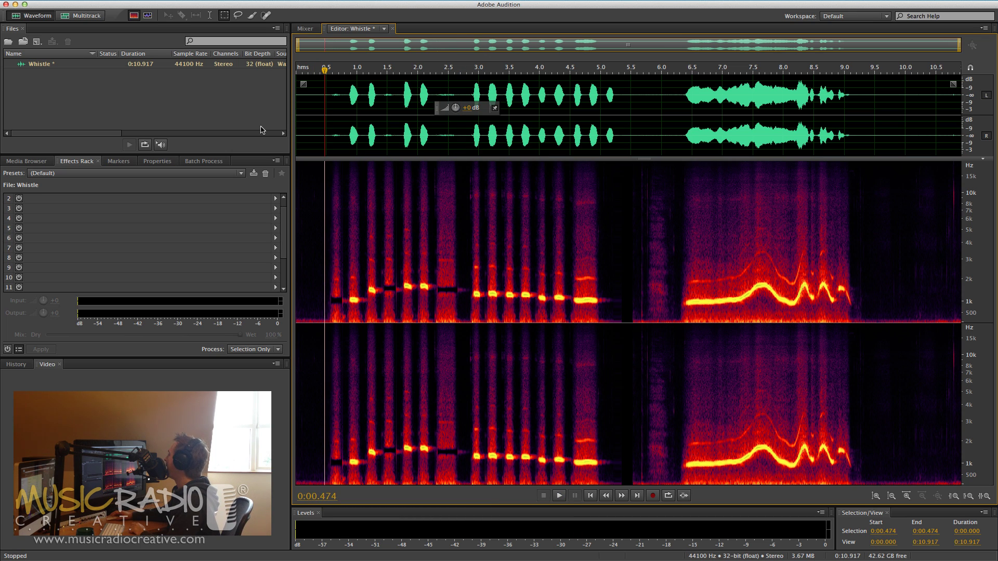
- Lasso the sliding whistle's pitch contour from about 6.3 to 8.9 seconds and delete it
click(238, 15)
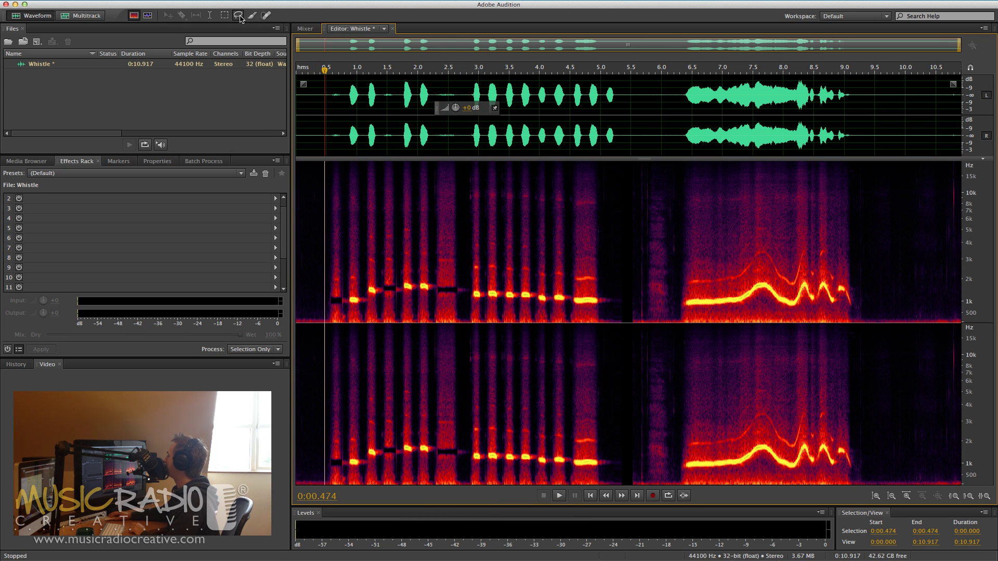
click(701, 301)
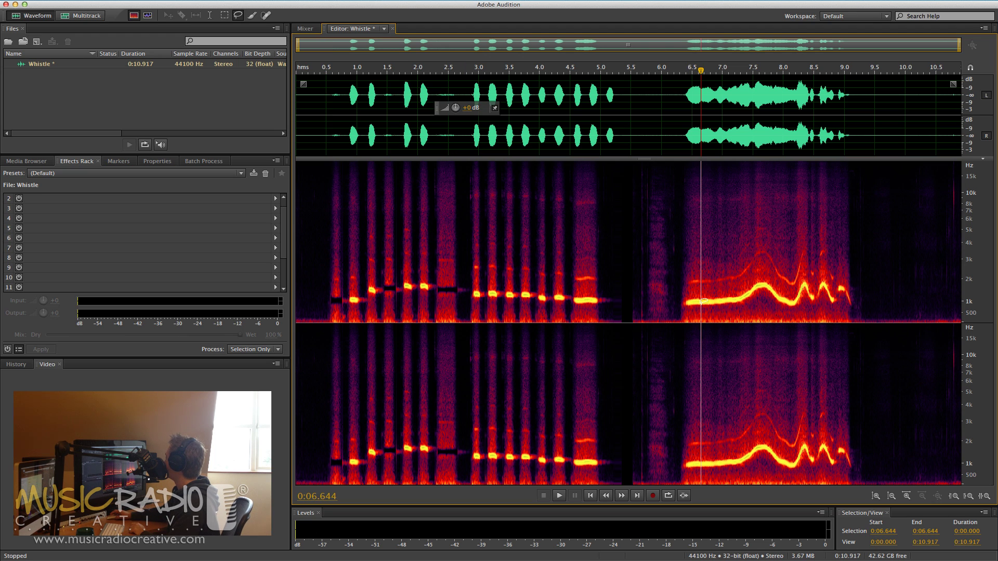
drag(686, 303, 785, 290)
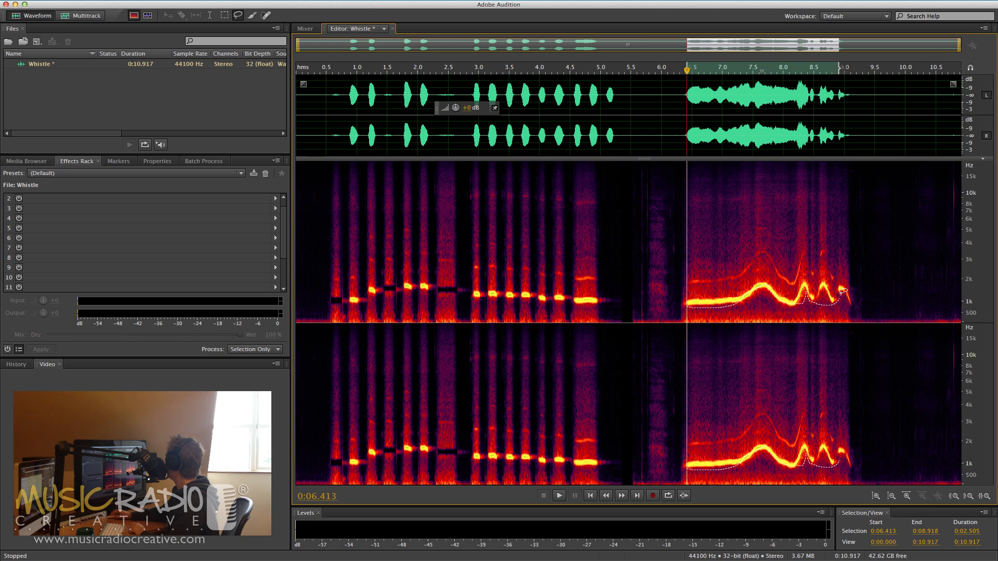
drag(785, 290, 684, 301)
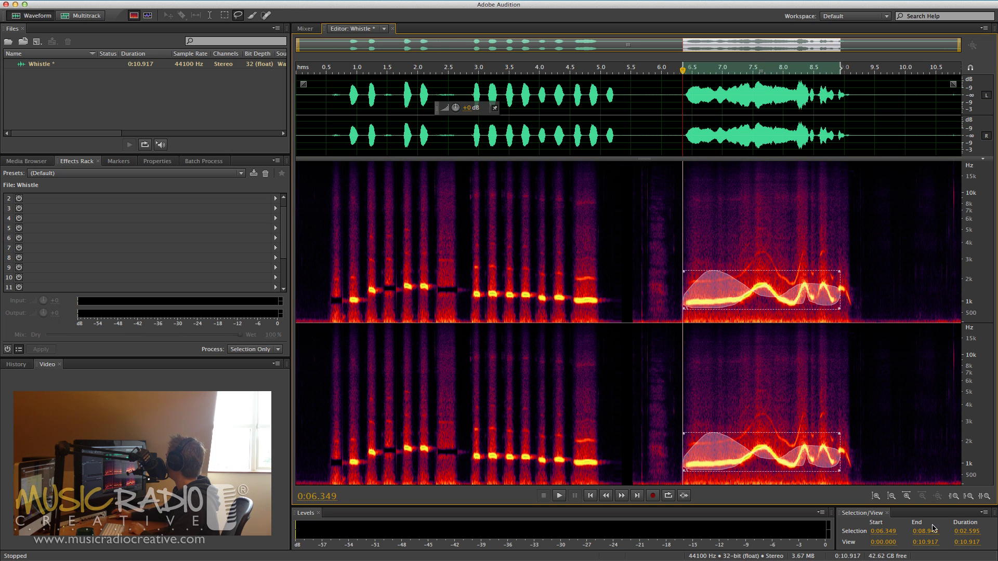
key(Delete)
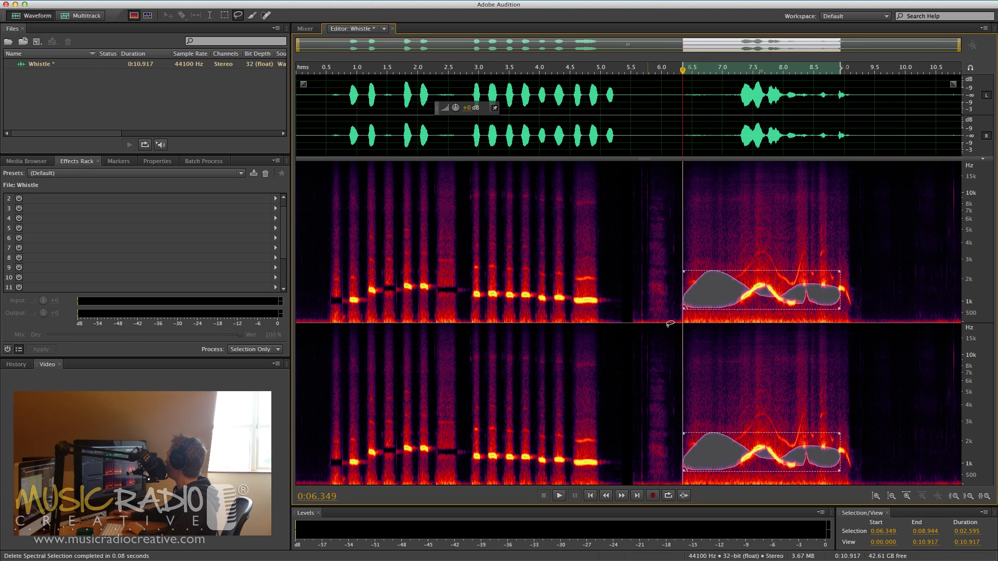